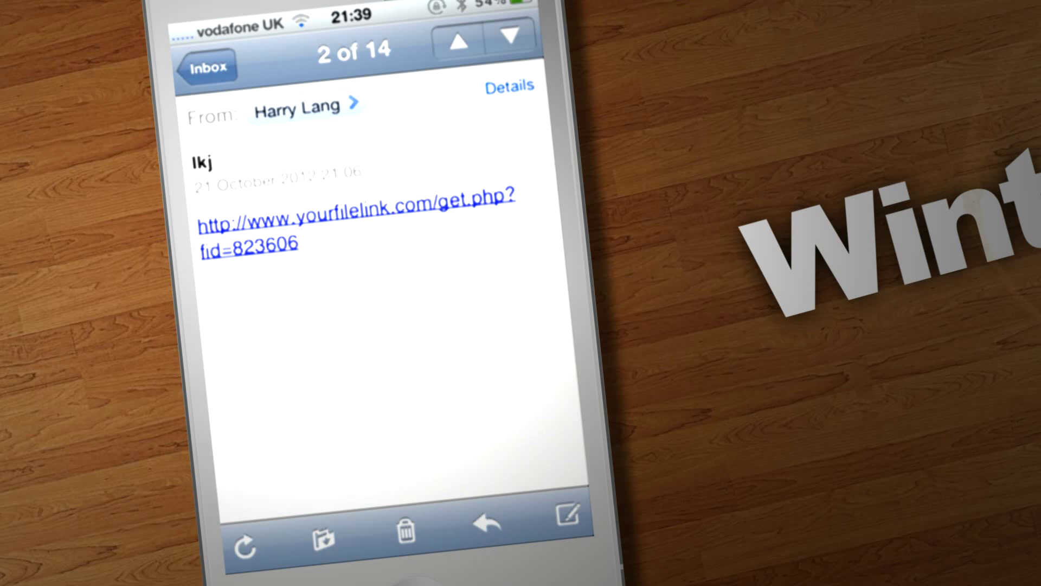
Follow the emailed link through the countdown and download pages to the Animated LockScreen zip.
click(355, 222)
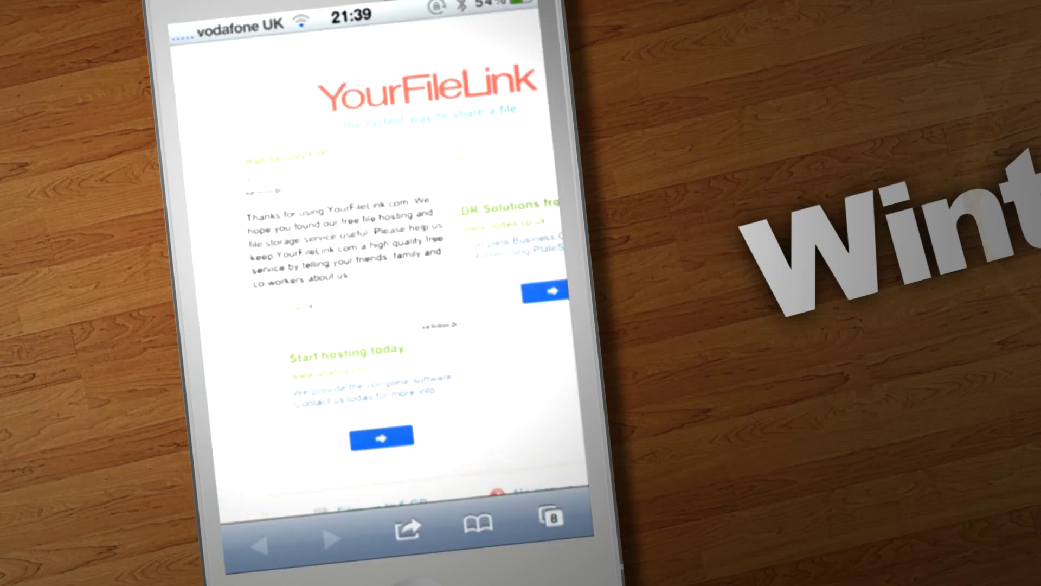
scroll(383, 302, down, 5)
scroll(383, 244, up, 3)
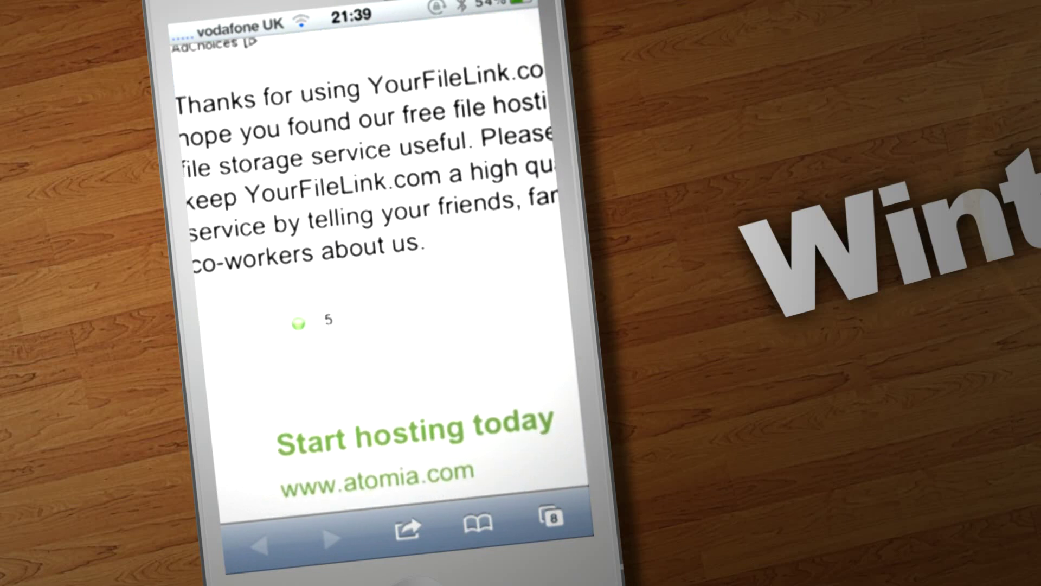
scroll(373, 276, right, 2)
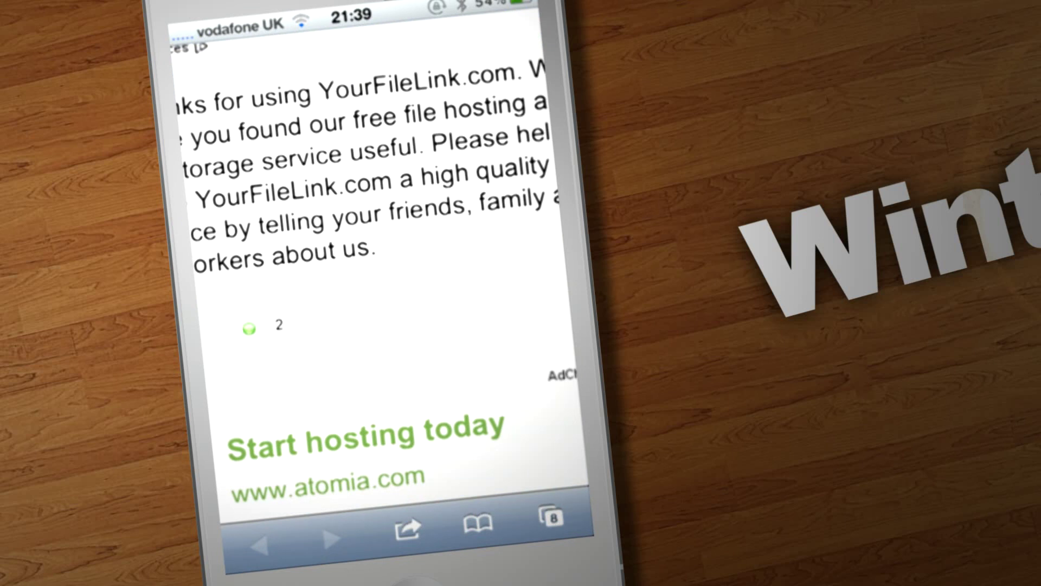
click(377, 319)
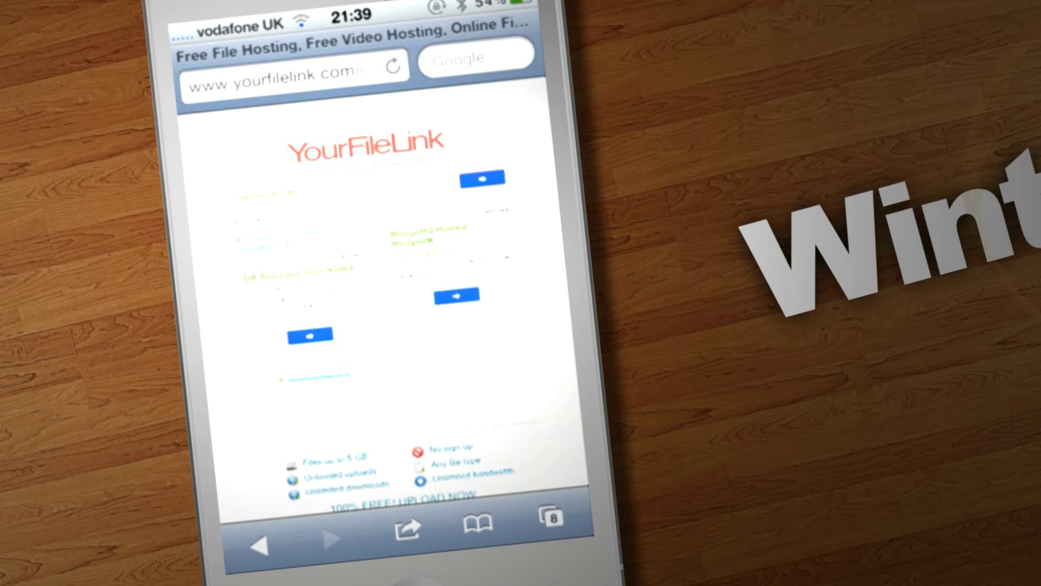
scroll(372, 276, down, 5)
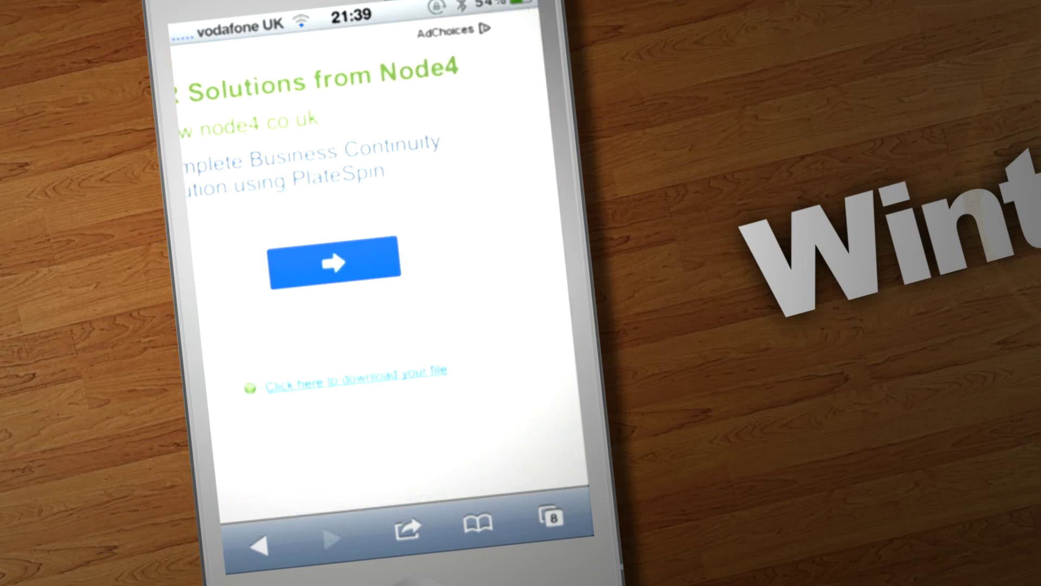
click(359, 378)
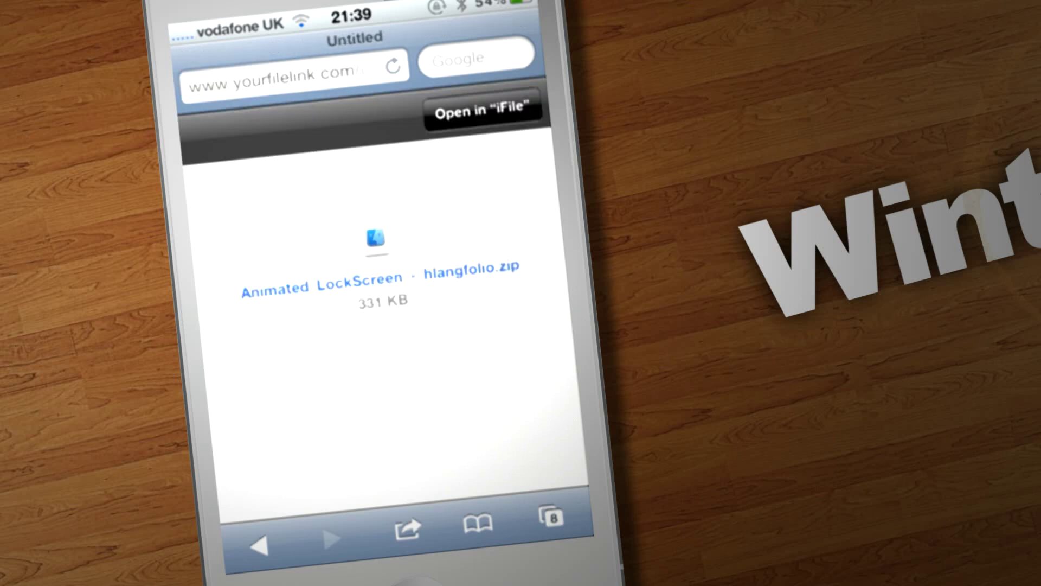
Hand the downloaded zip to iFile and extract it with Unarchiver.
click(482, 111)
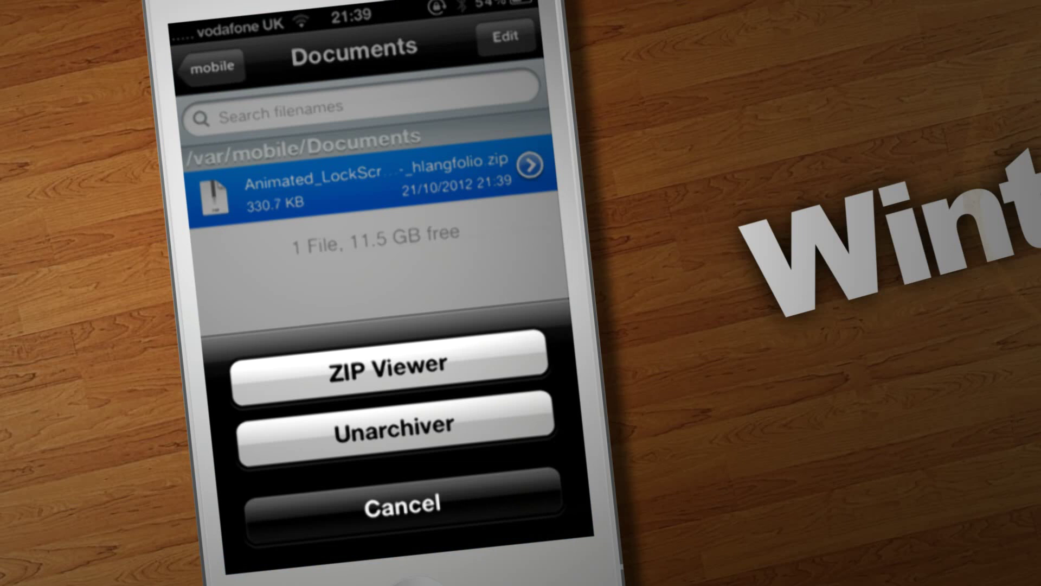
click(395, 429)
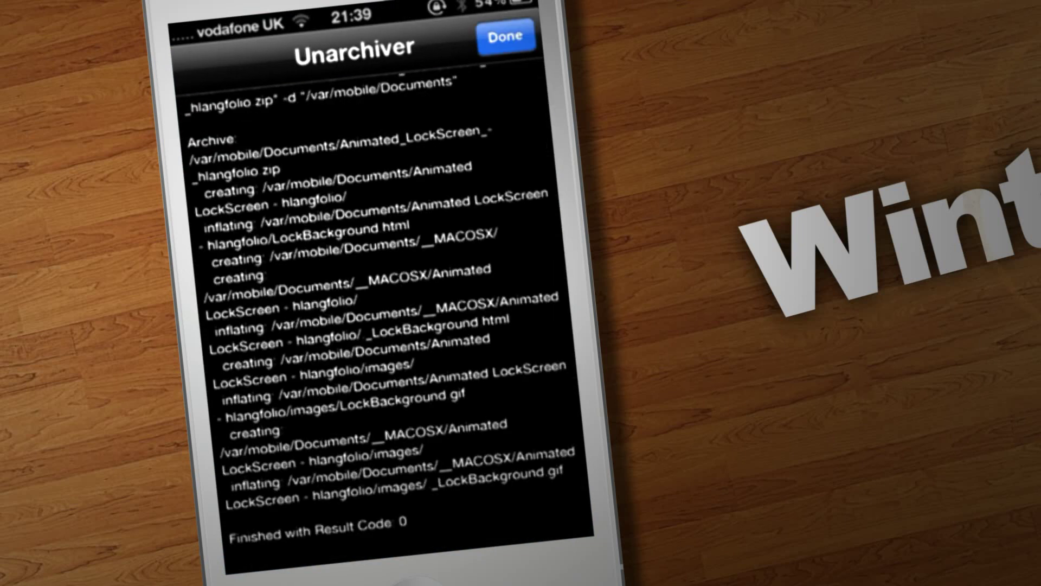
scroll(383, 326, up, 3)
scroll(383, 326, down, 3)
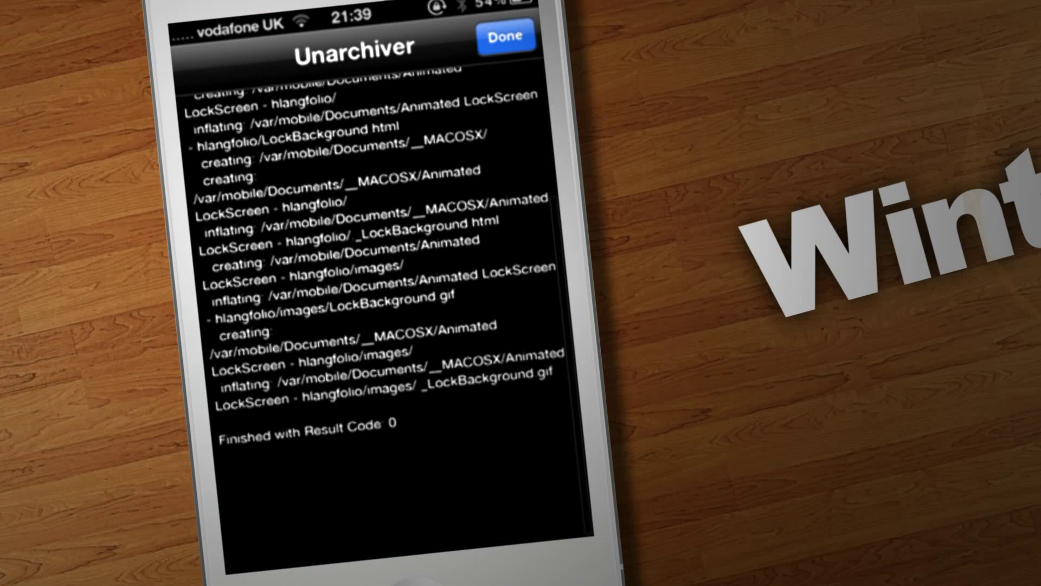
click(505, 36)
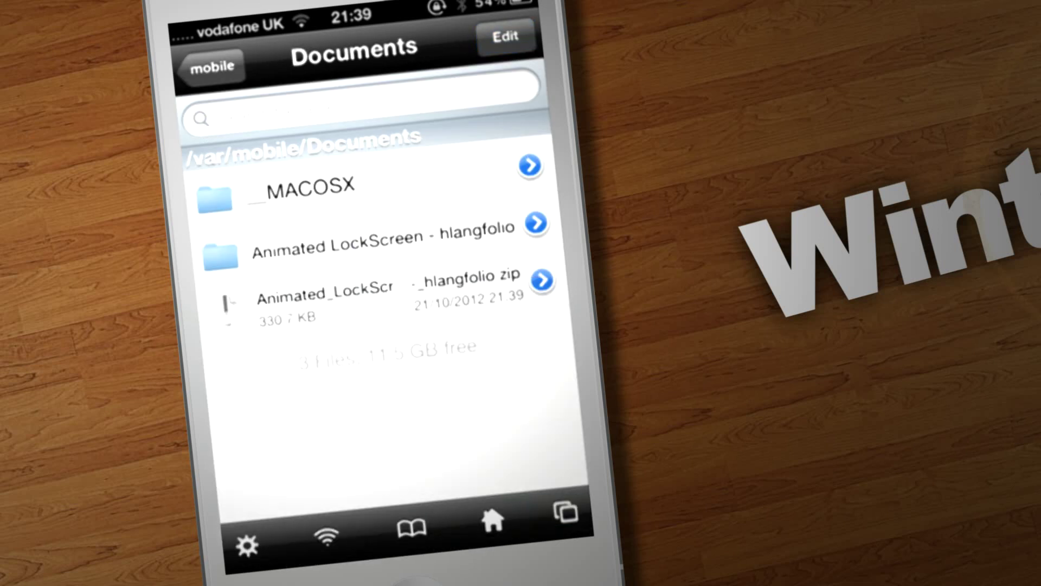
Move the __MACOSX folder and the zip file to Trash from Documents.
click(506, 36)
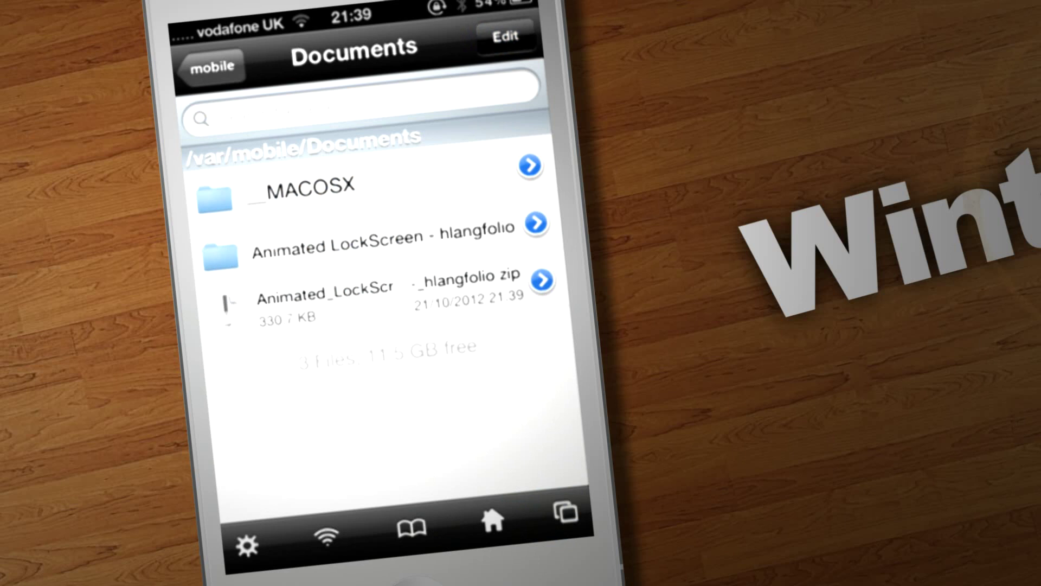
click(212, 197)
click(224, 312)
click(372, 535)
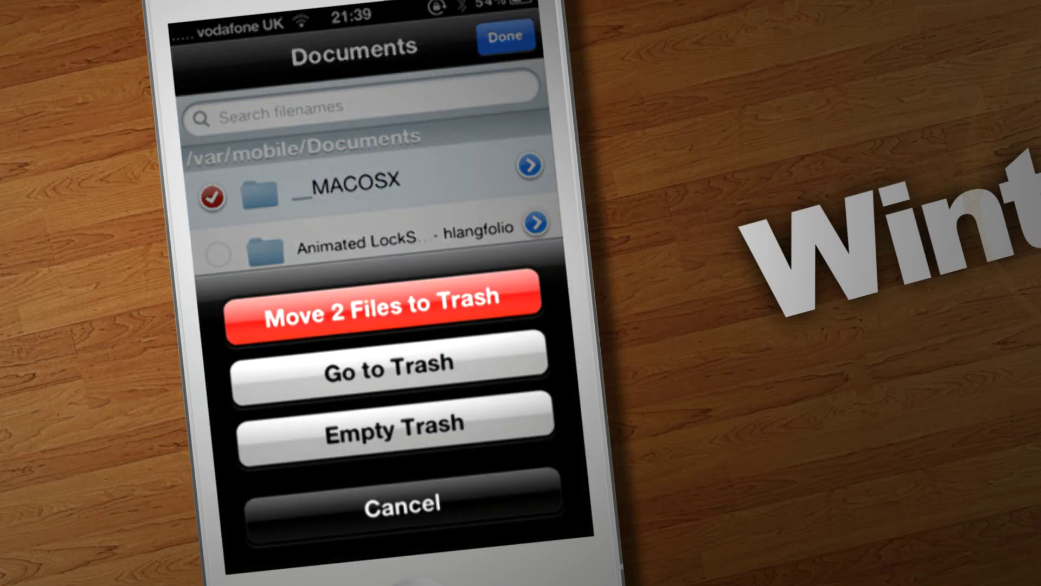
click(391, 291)
click(505, 35)
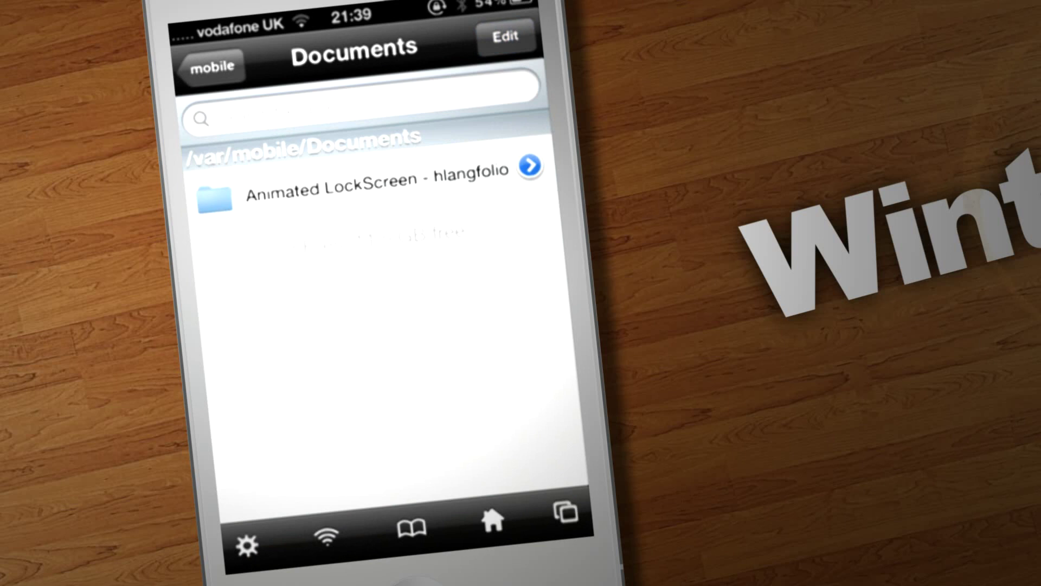
Copy the Animated LockScreen - hlangfolio folder to the clipboard.
click(380, 184)
click(227, 64)
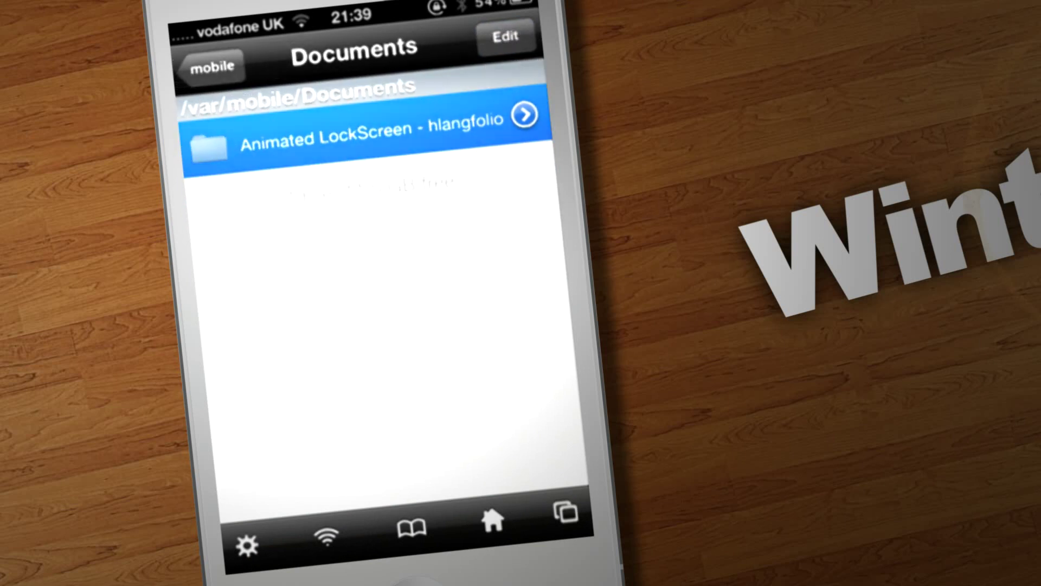
click(505, 36)
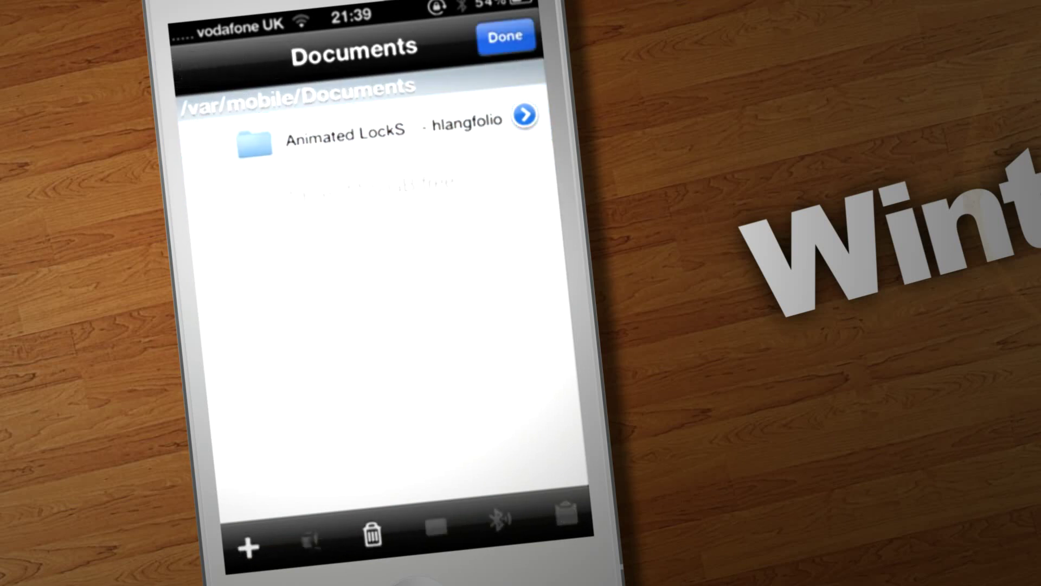
click(207, 147)
click(309, 539)
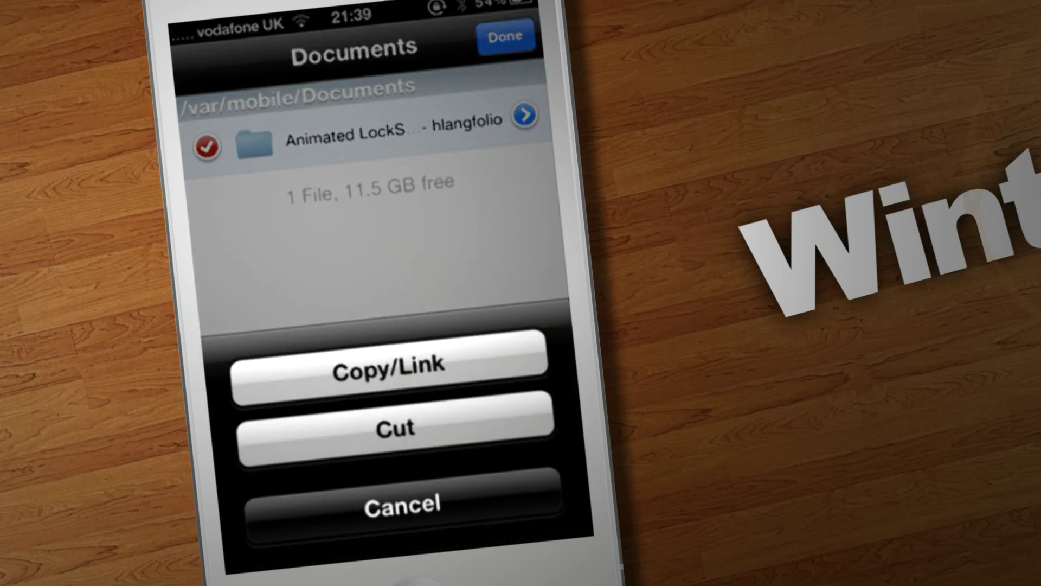
click(390, 354)
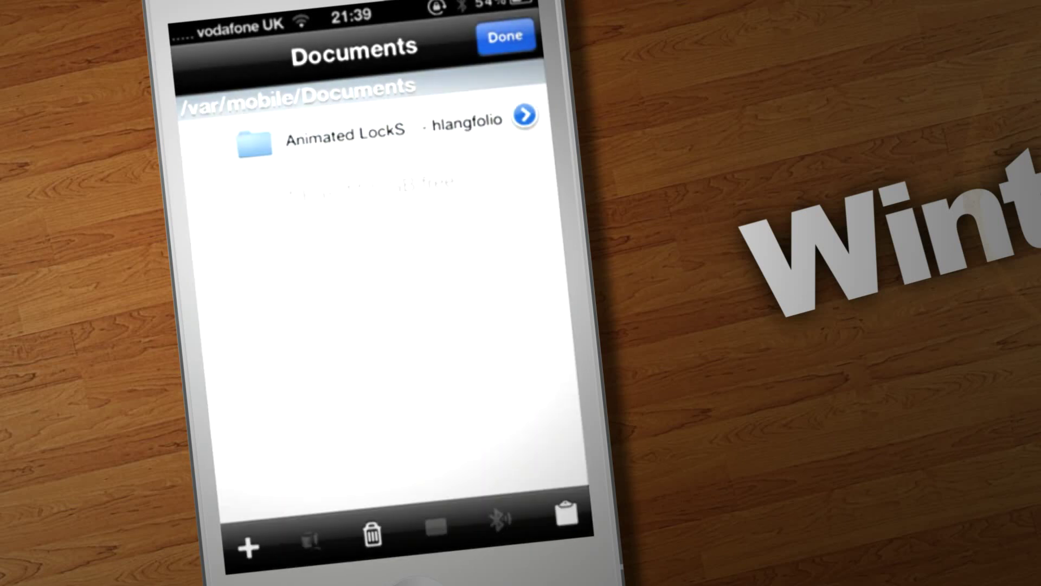
click(505, 35)
Browse in a new window from root to /var/stash/Themes.vxLXwT.
click(566, 511)
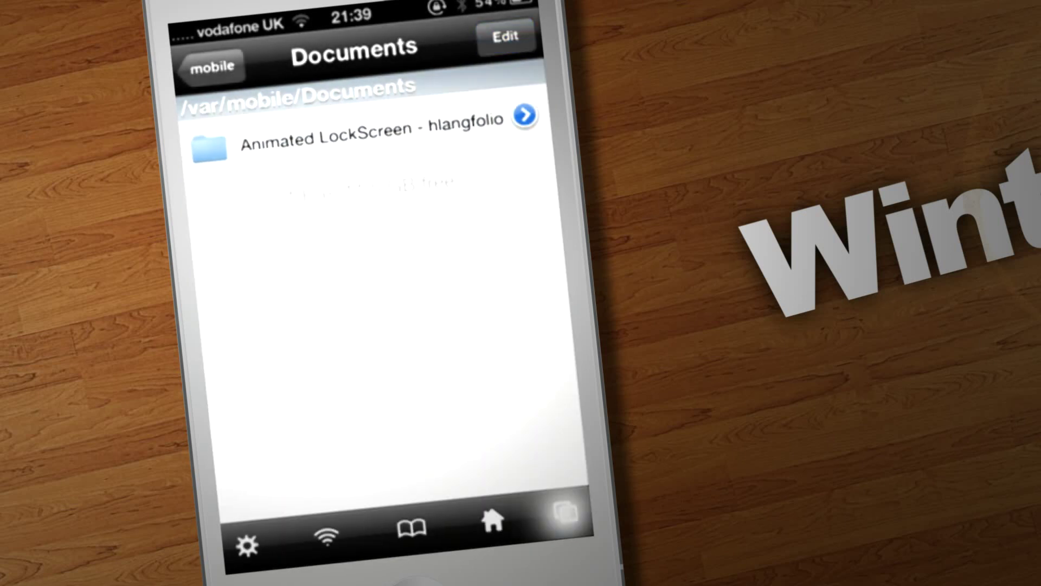
click(248, 547)
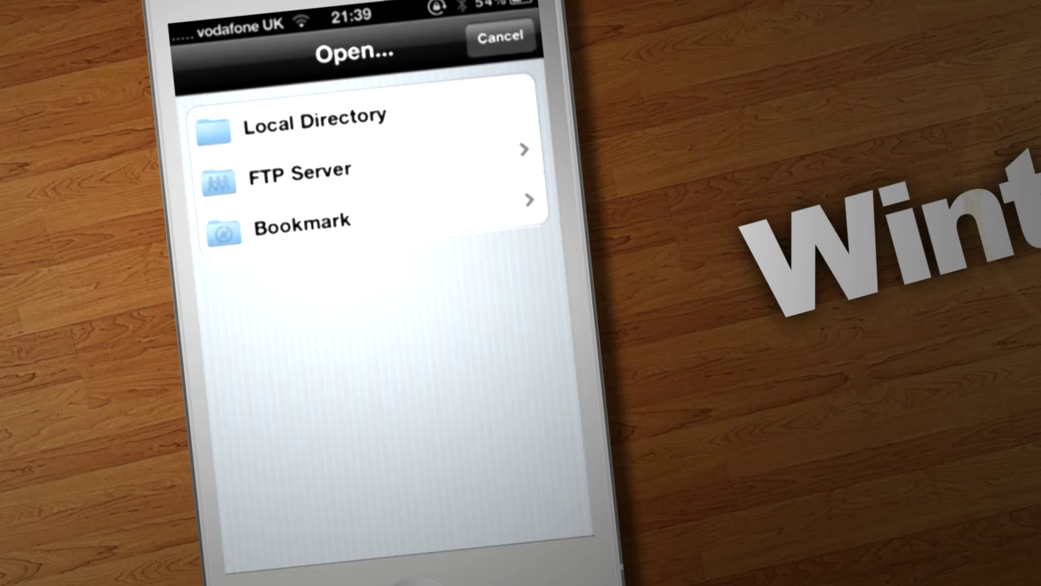
click(314, 123)
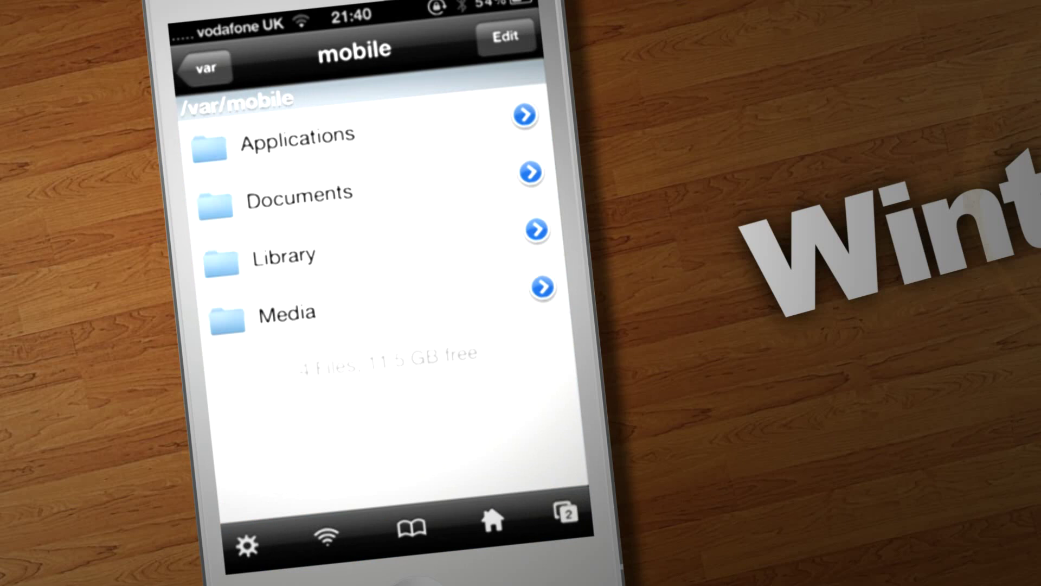
click(206, 67)
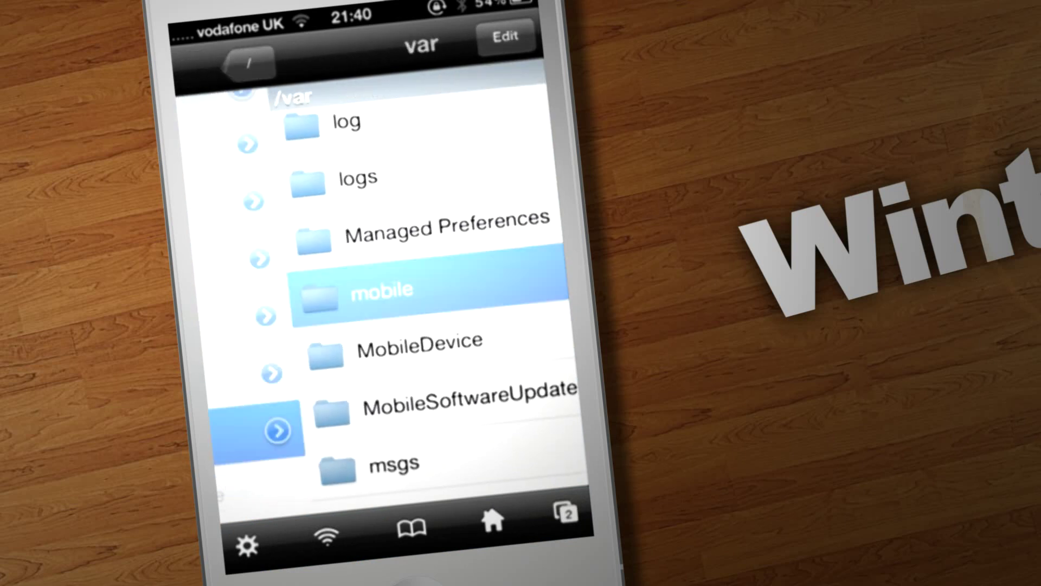
click(205, 66)
scroll(378, 284, up, 10)
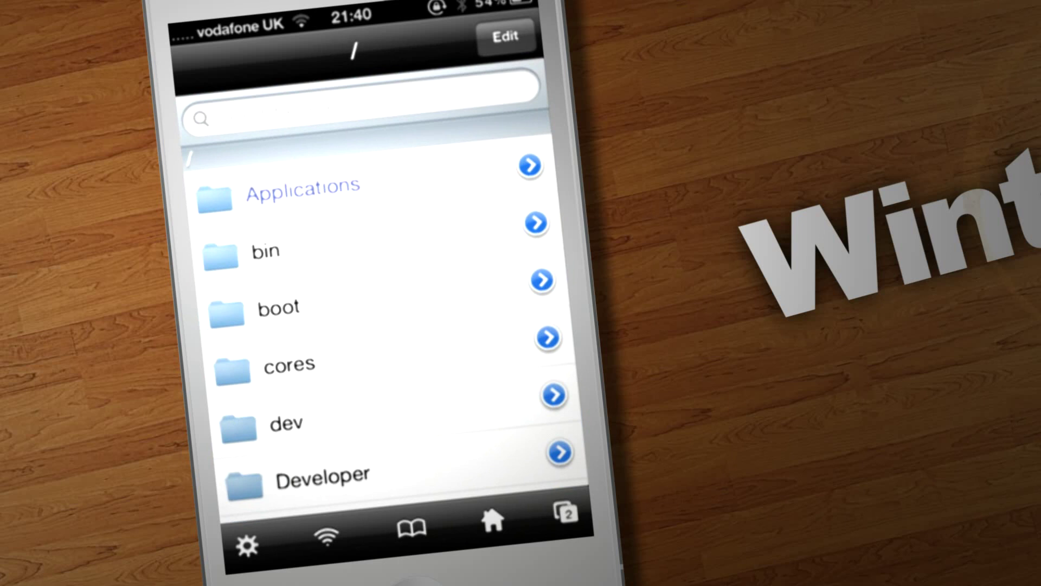
scroll(379, 285, down, 15)
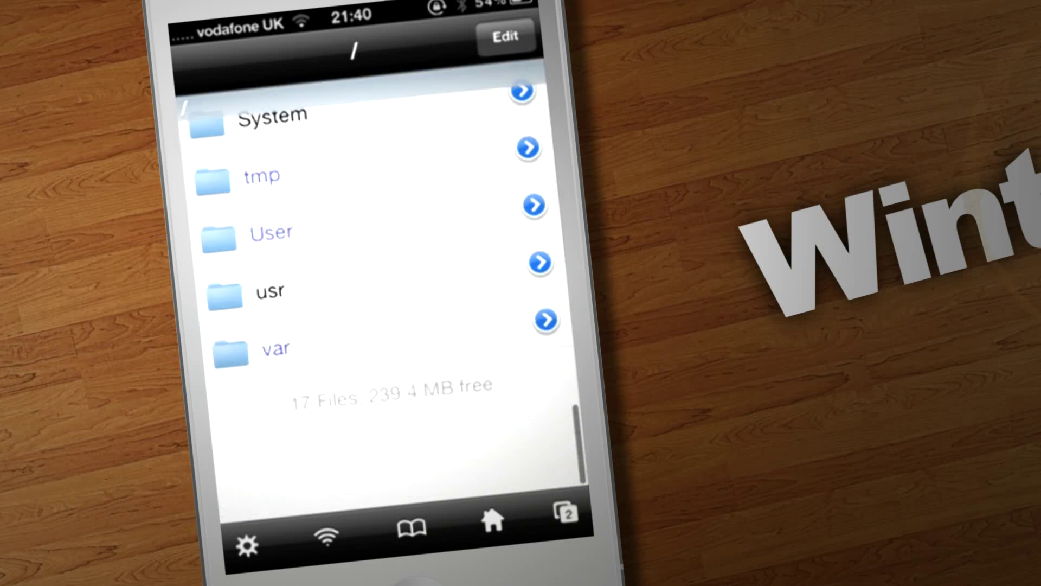
click(250, 429)
scroll(378, 285, down, 5)
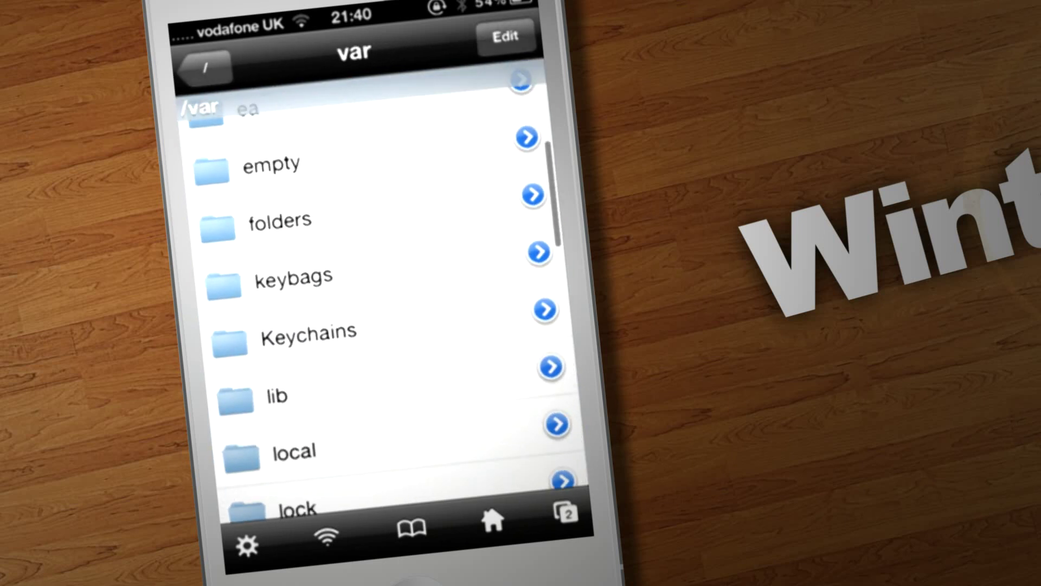
scroll(379, 285, down, 3)
scroll(379, 284, down, 5)
scroll(378, 285, down, 2)
scroll(378, 285, down, 3)
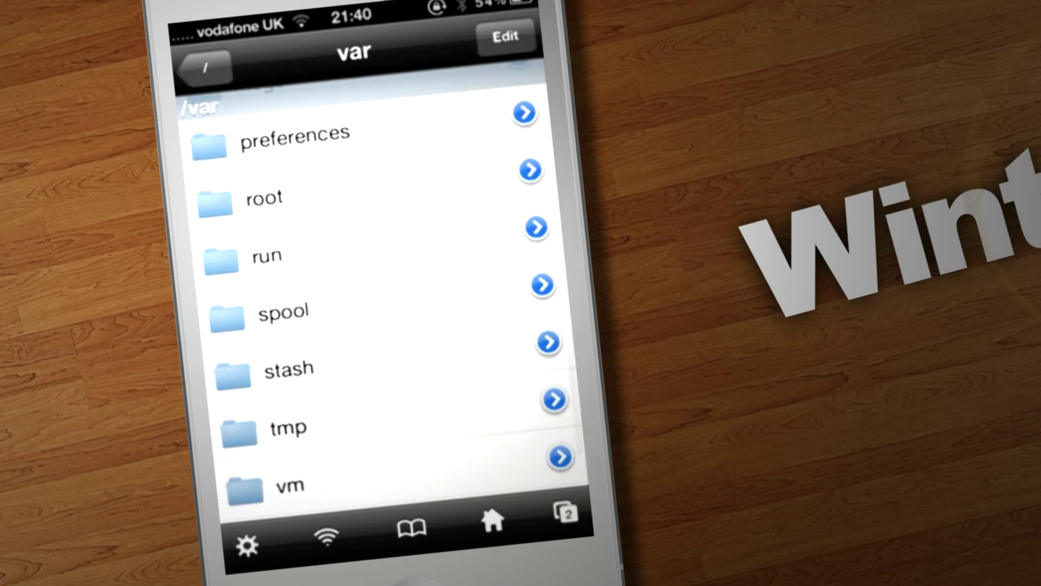
click(275, 369)
scroll(379, 284, down, 3)
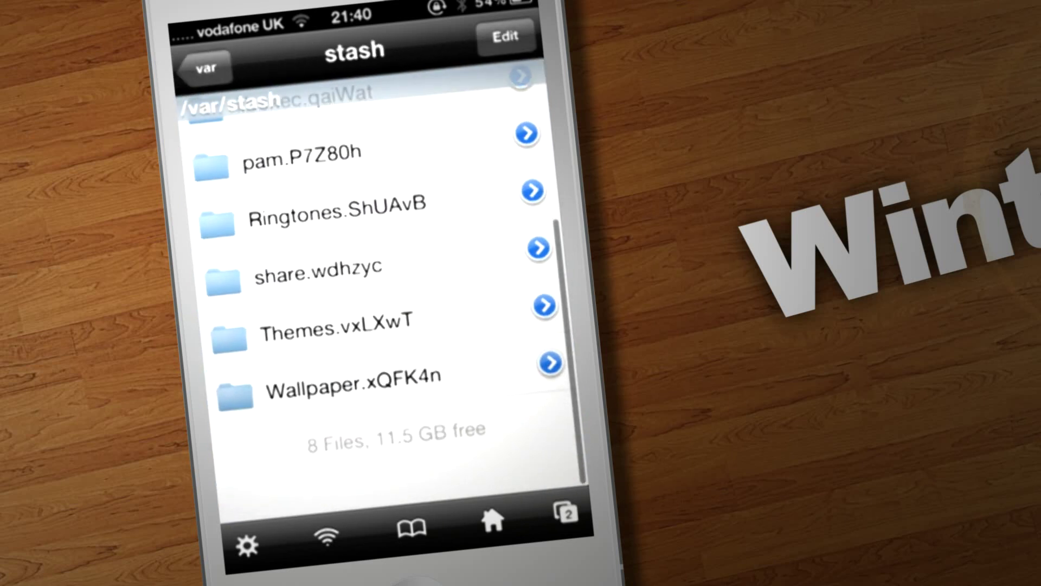
click(280, 371)
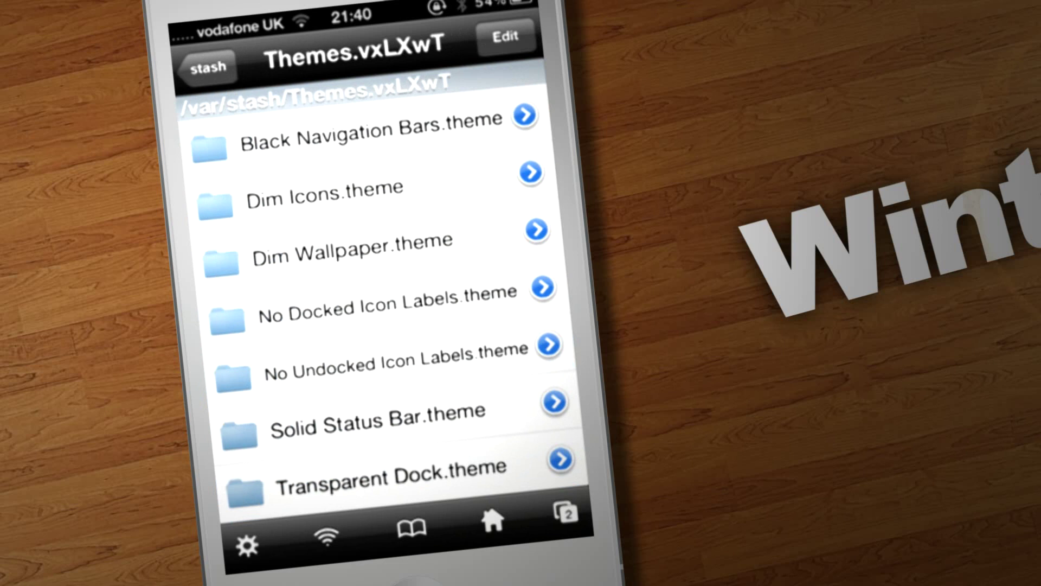
Paste the copied theme folder into the Themes.vxLXwT directory.
click(506, 37)
click(564, 513)
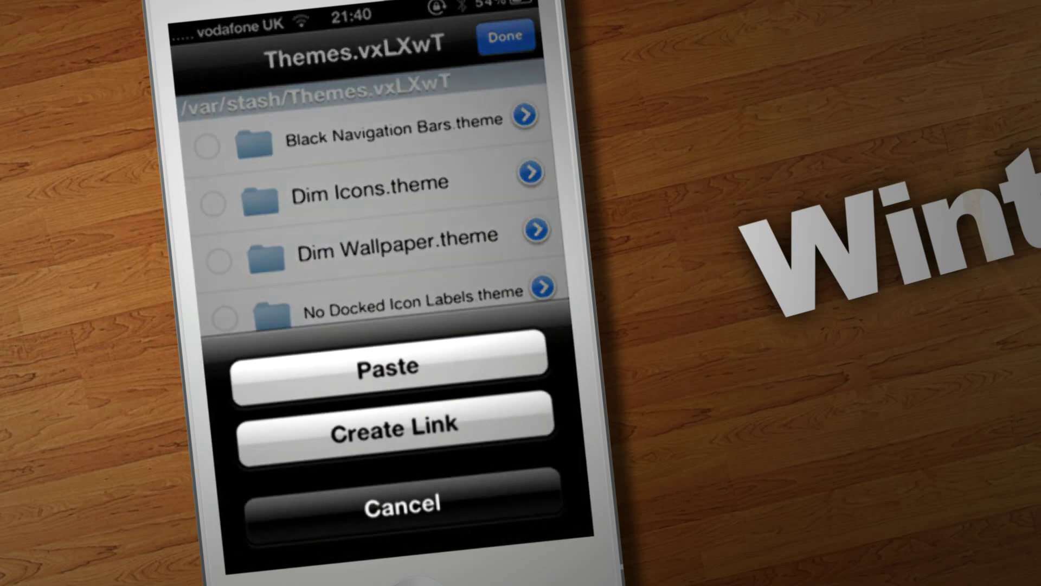
click(389, 368)
click(505, 37)
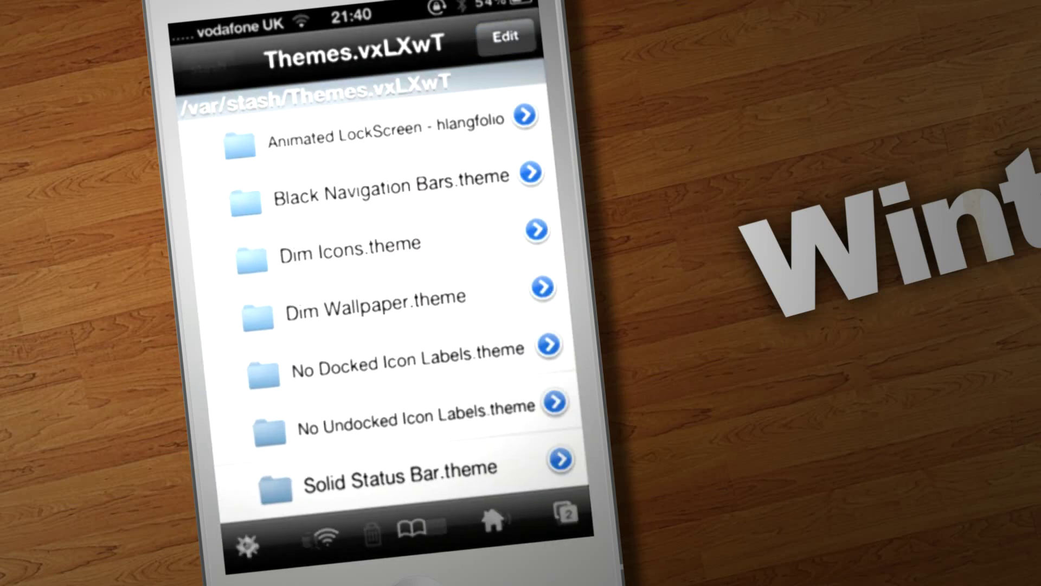
scroll(378, 286, up, 1)
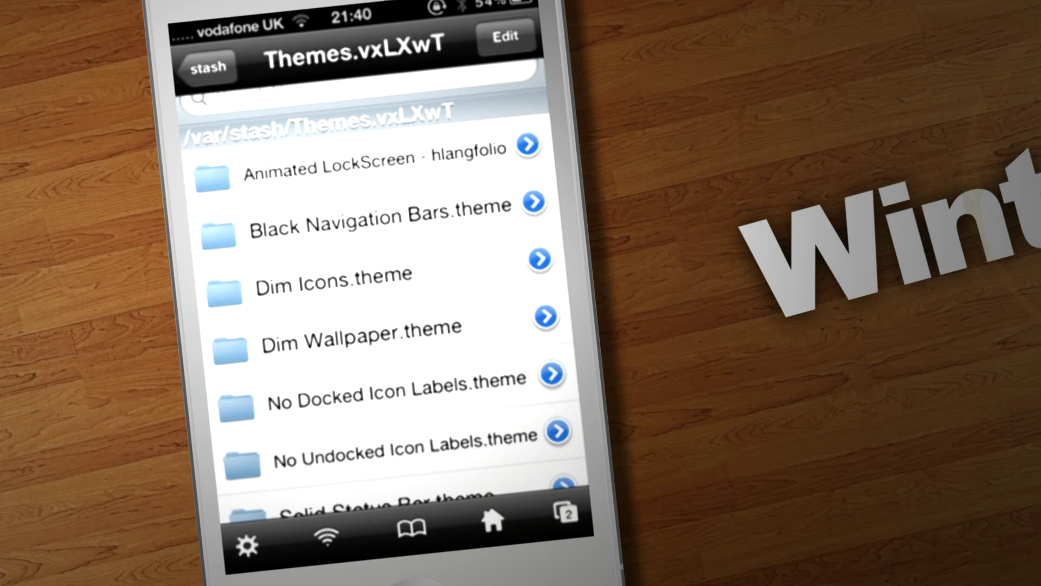
Enter the Animated LockScreen - hlangfolio folder and its images subfolder.
click(374, 162)
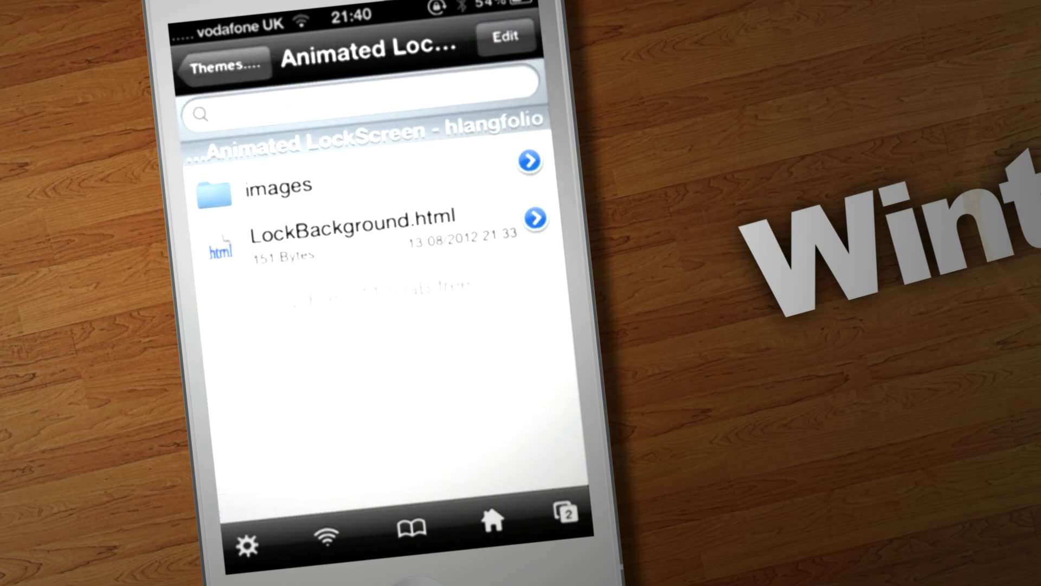
click(278, 179)
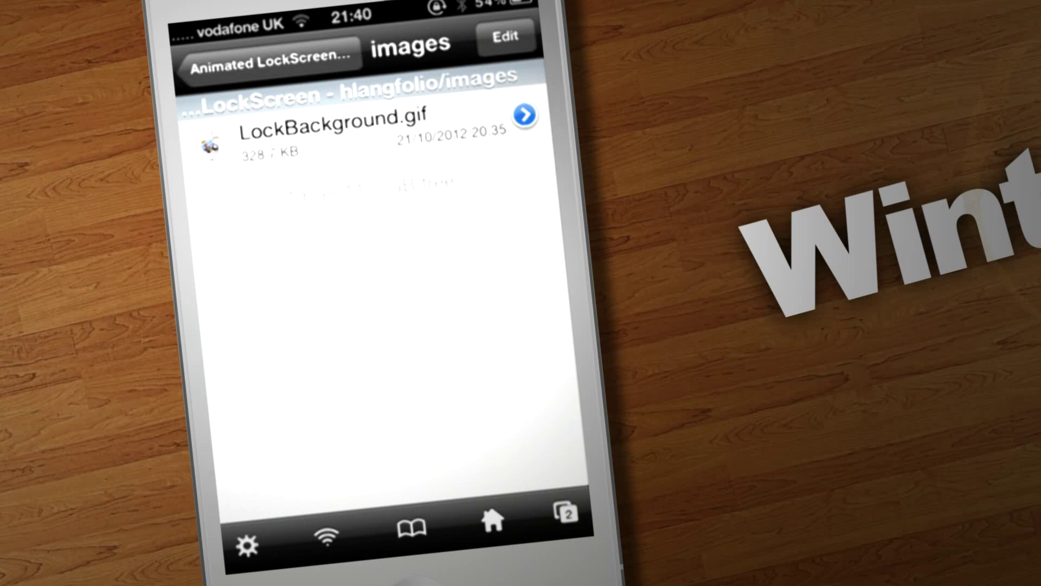
click(268, 64)
click(274, 144)
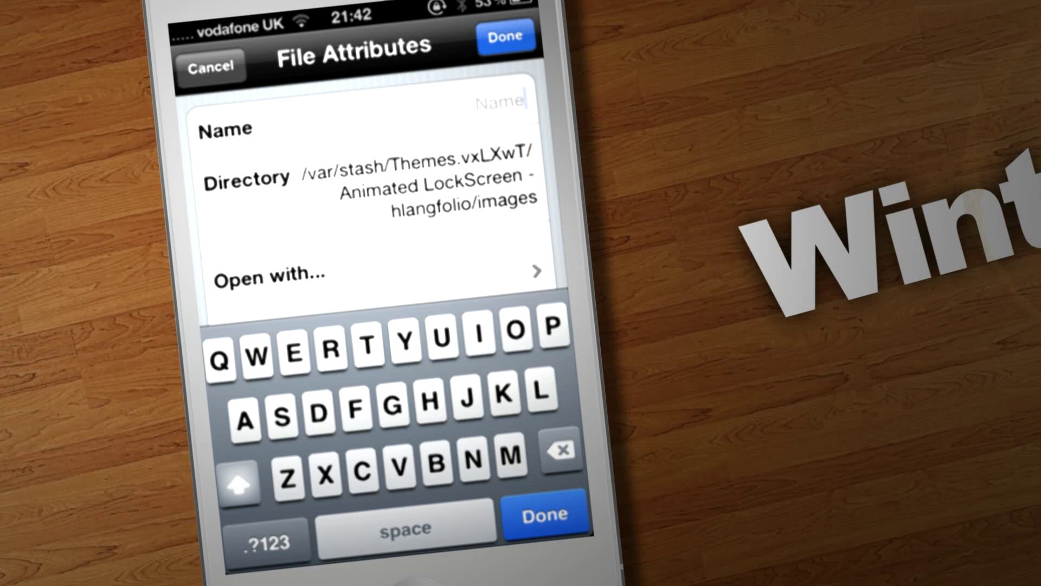
text(L)
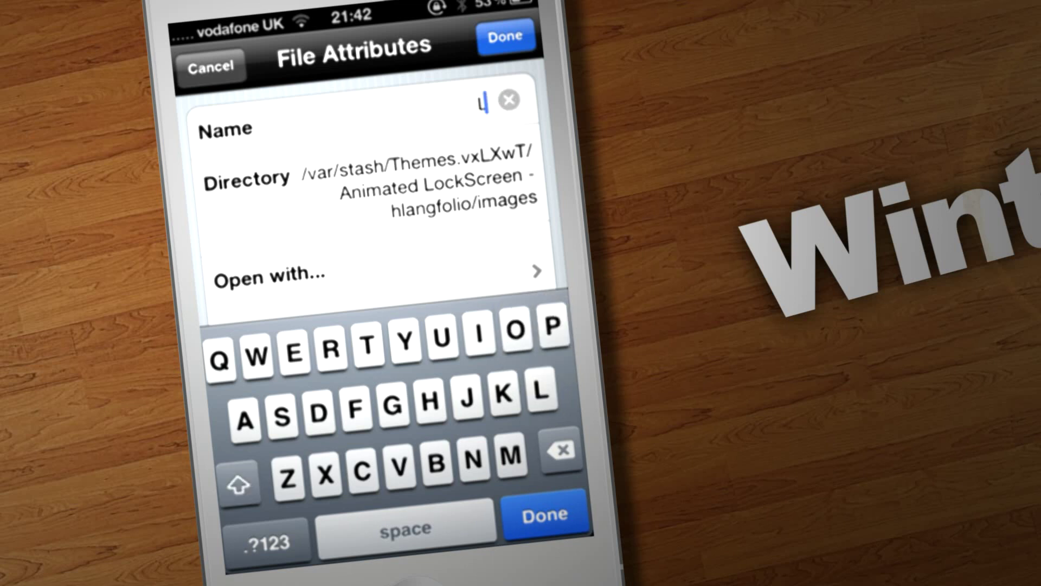
text(ock)
Name the new GIF LockBackground.gif and confirm the rename.
key(shift)
text(B)
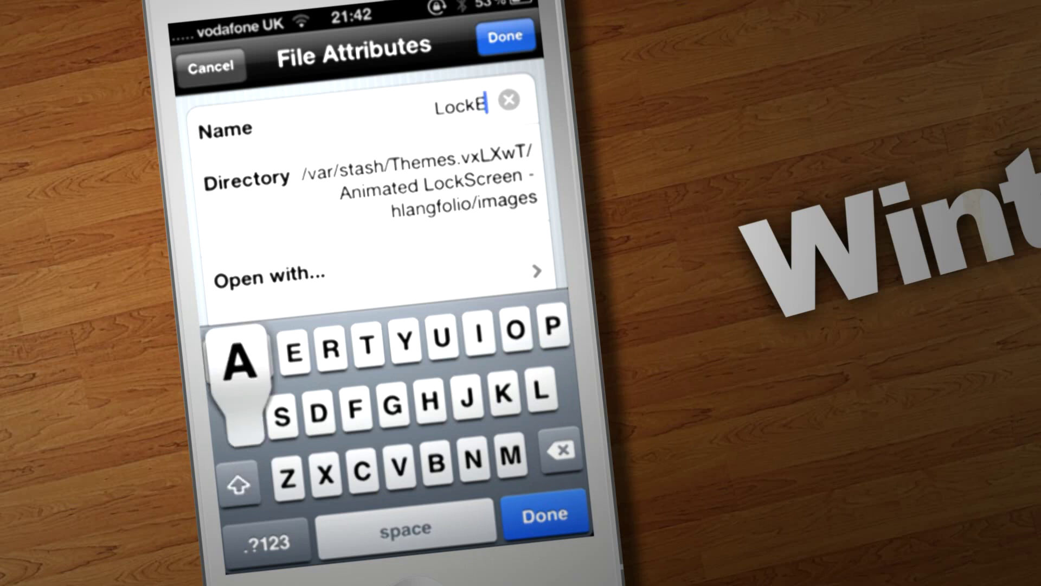
text(ackgrou)
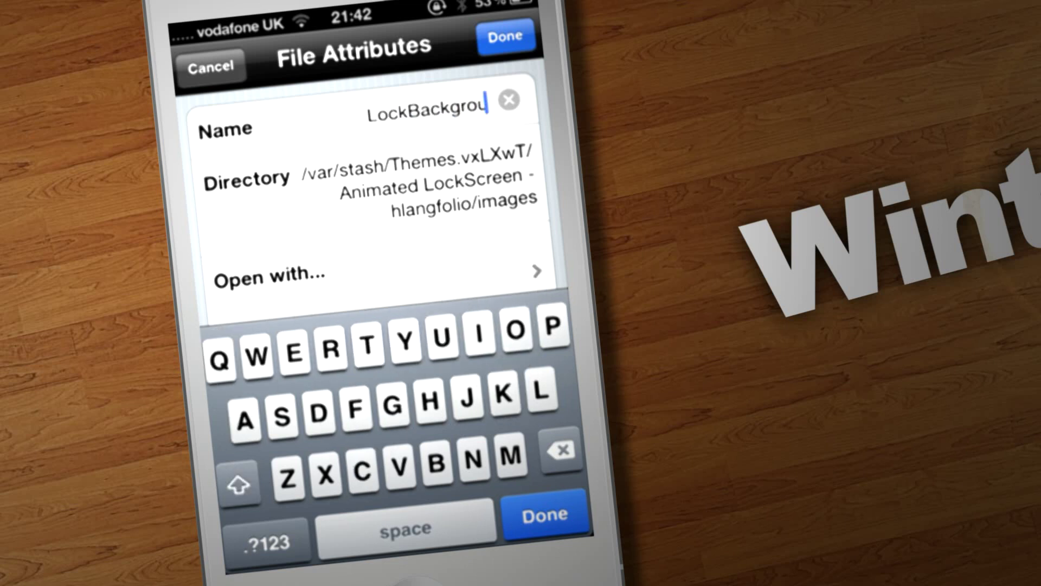
text(nd)
click(265, 542)
text(.)
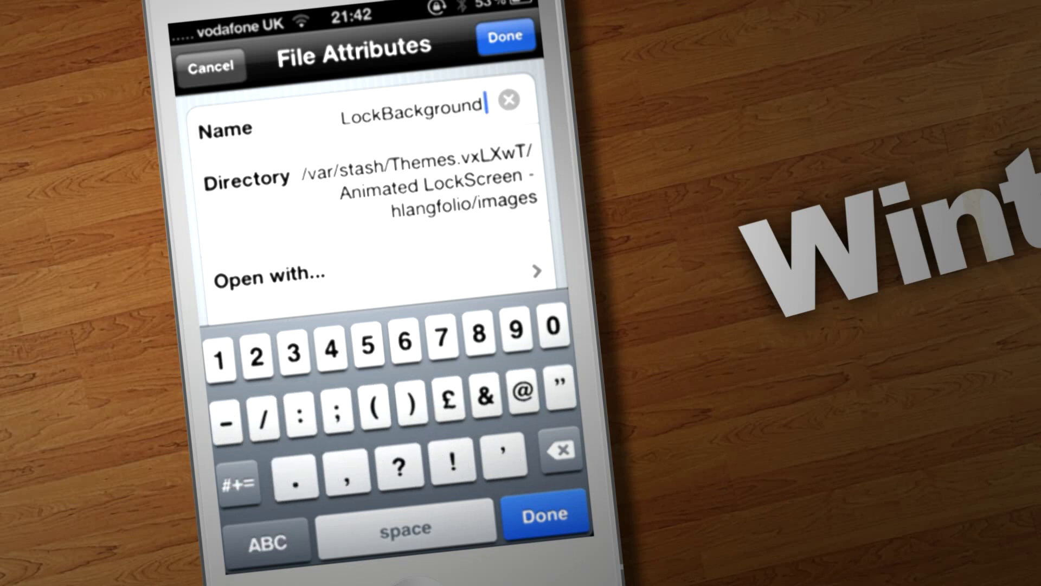
click(266, 543)
text(gif)
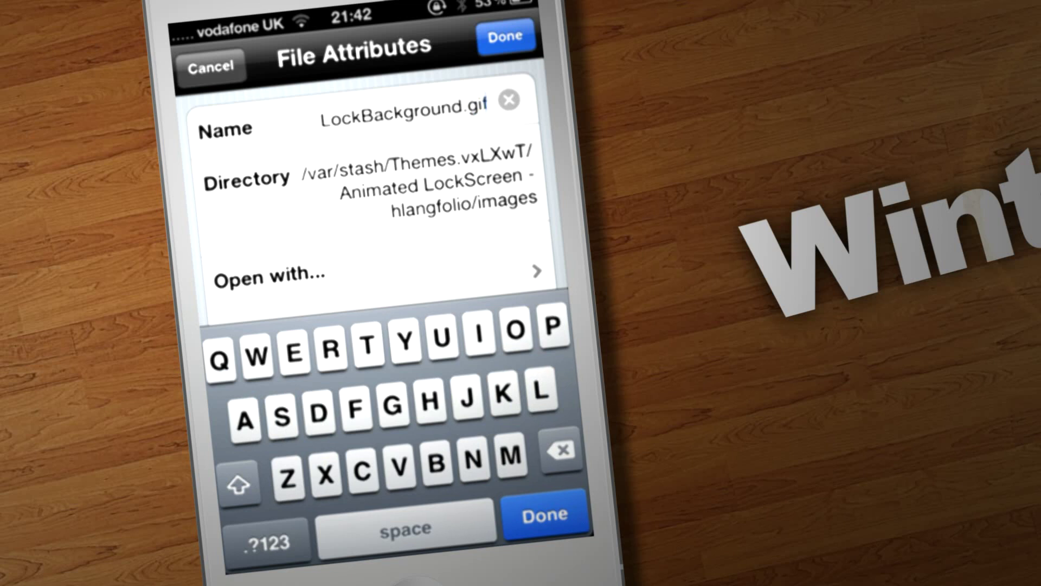
click(505, 37)
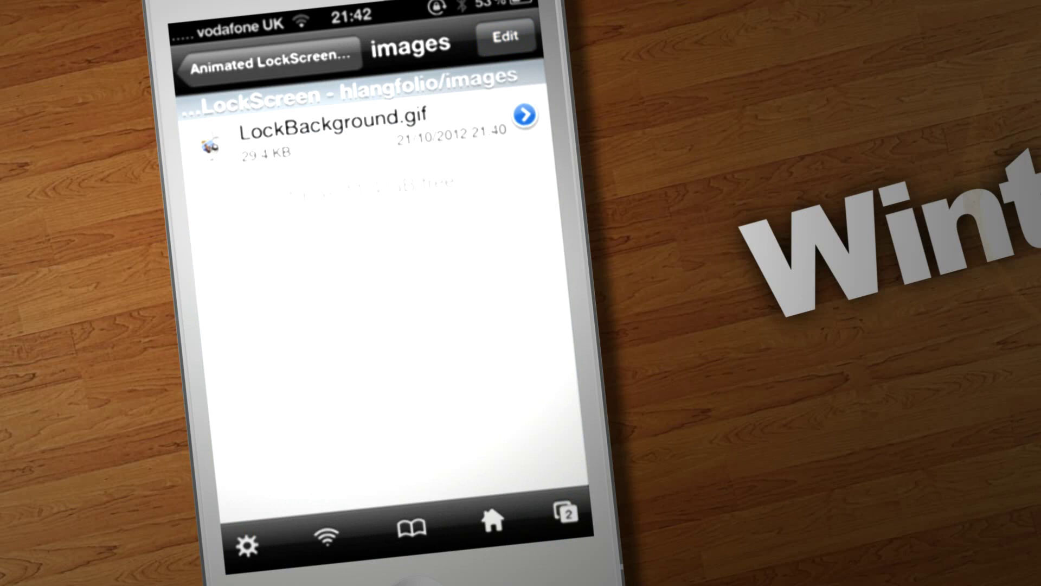
Leave iFile for the home screen and launch WinterBoard.
click(269, 65)
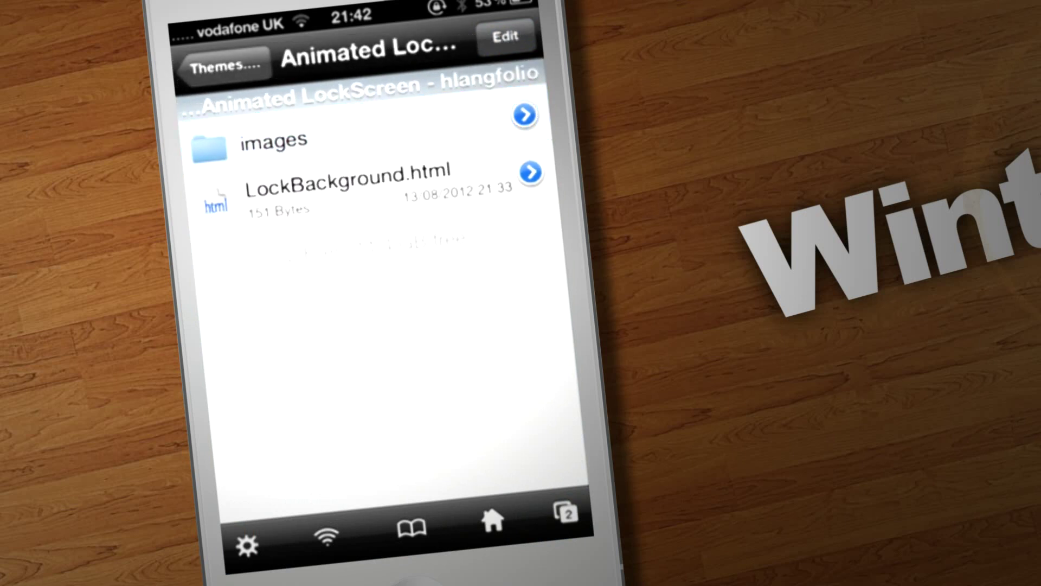
click(411, 580)
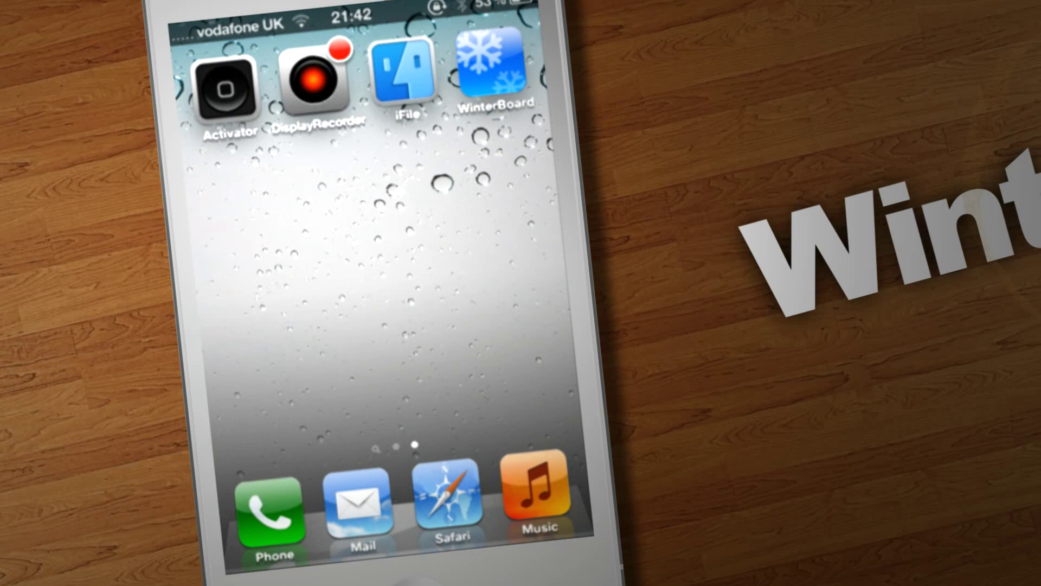
click(492, 64)
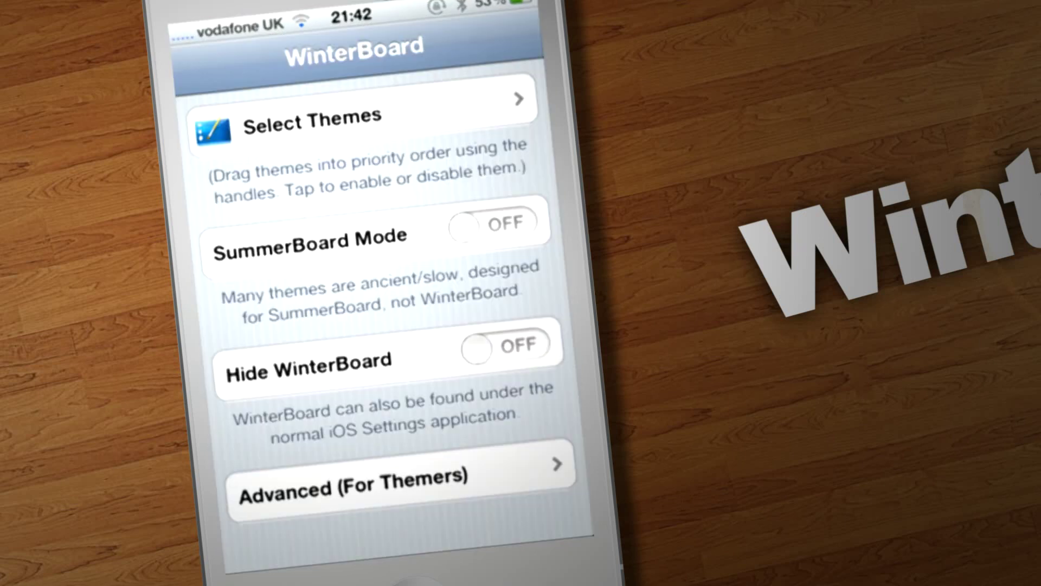
Tick Animated LockScreen in Select Themes and return to WinterBoard's main screen.
click(312, 120)
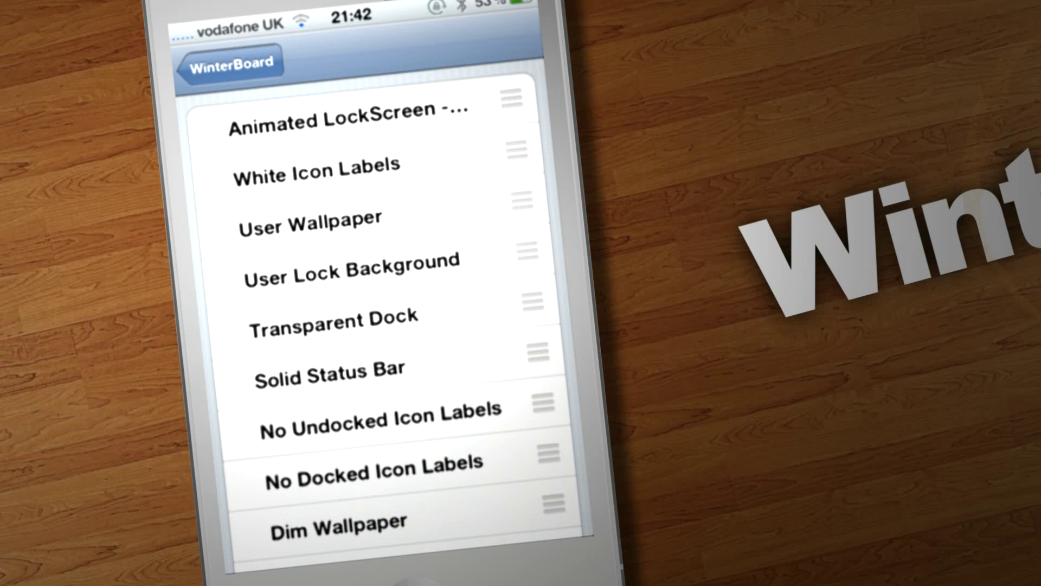
click(351, 123)
click(230, 64)
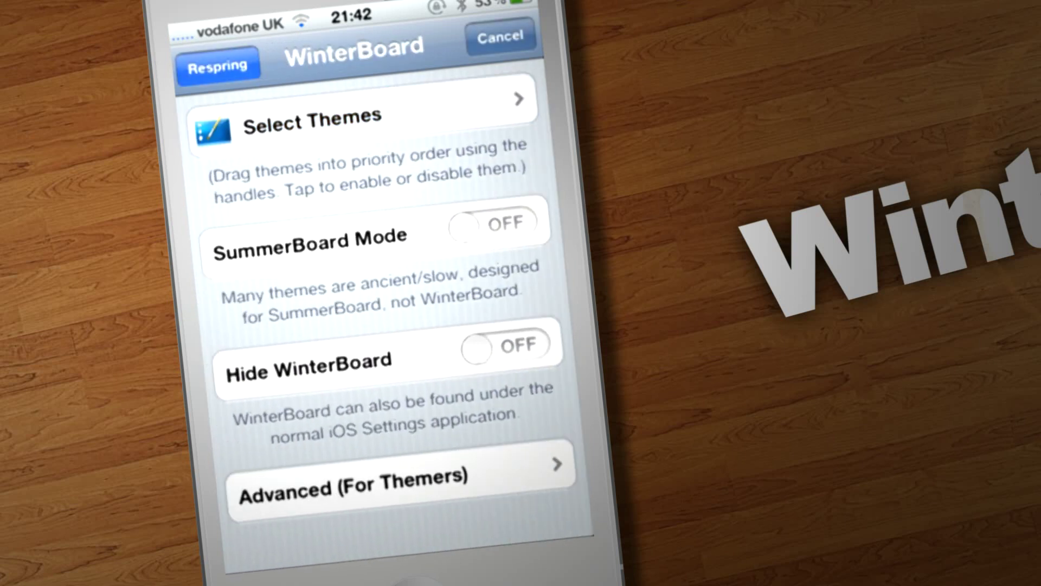